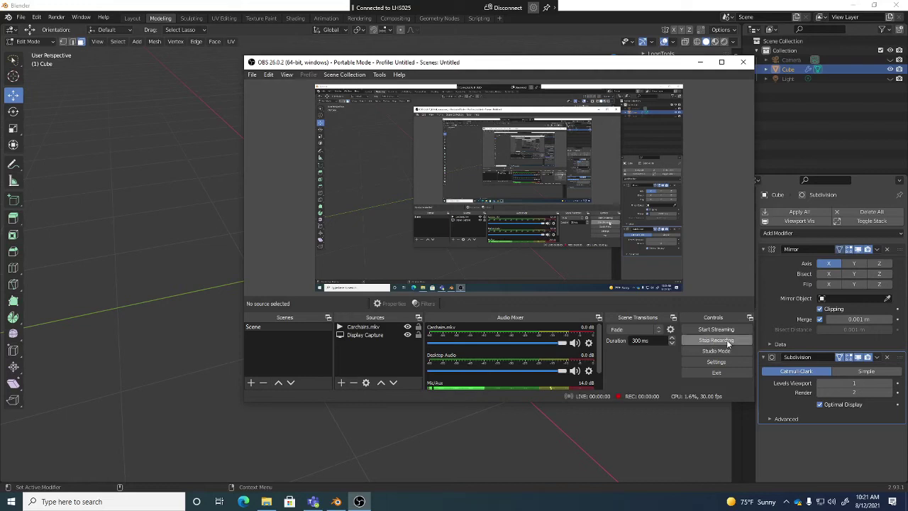
- Start the OBS Studio screen recording with Blender's edit-mode cube behind it
{"action": "left_click", "coordinate": [586, 5]}
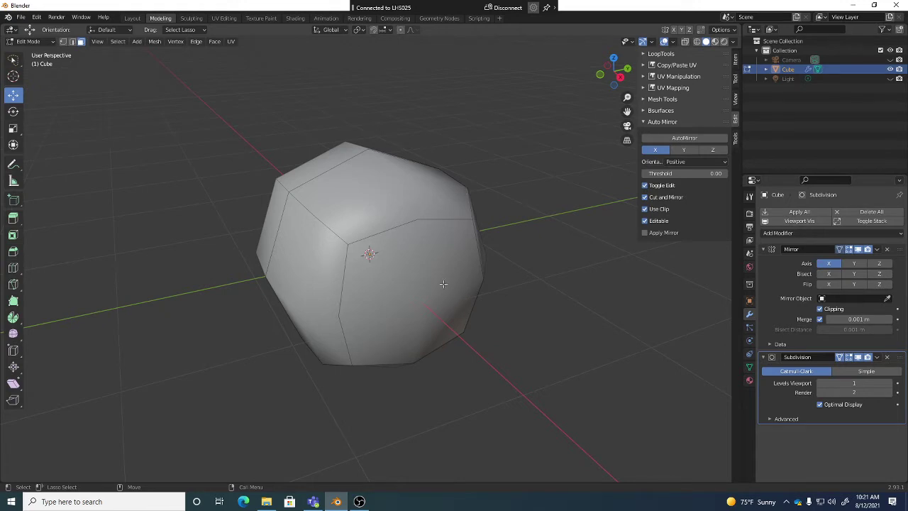
- Switch to the Select tool with W and pick the cube's left, top and front faces
{"action": "middle_click_drag", "start_coordinate": [444, 284], "coordinate": [426, 256]}
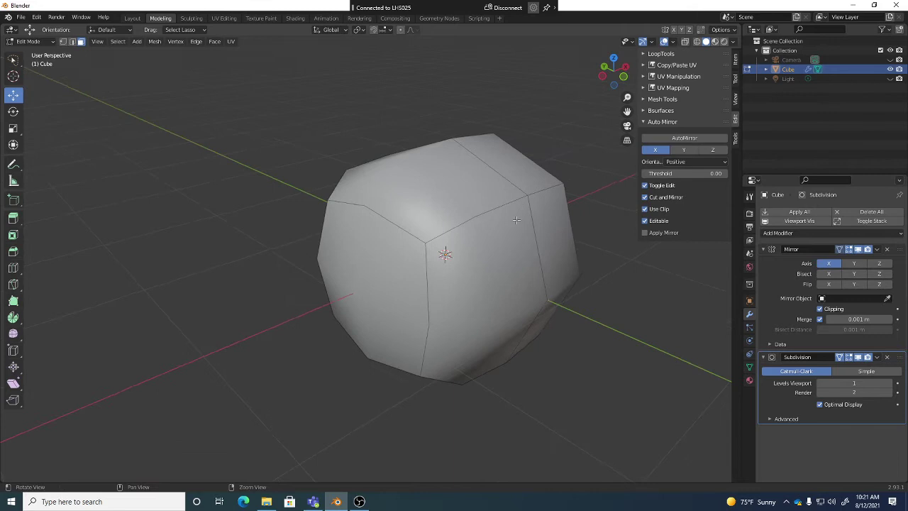
{"action": "left_click", "coordinate": [388, 275]}
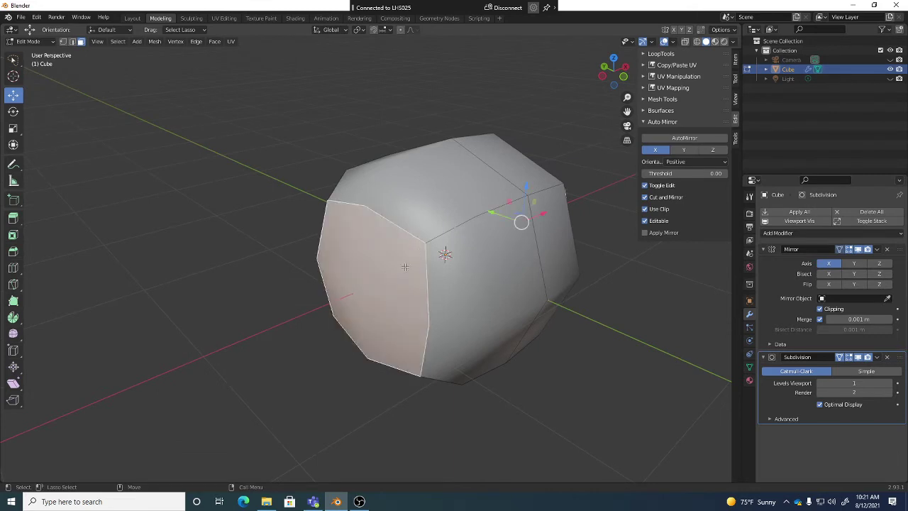
{"action": "key", "text": "w"}
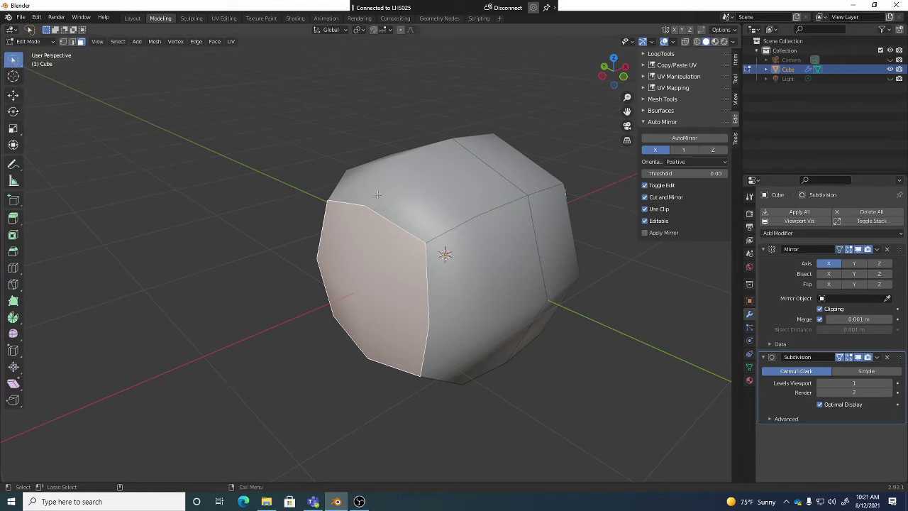
{"action": "left_click", "coordinate": [449, 198], "text": "shift"}
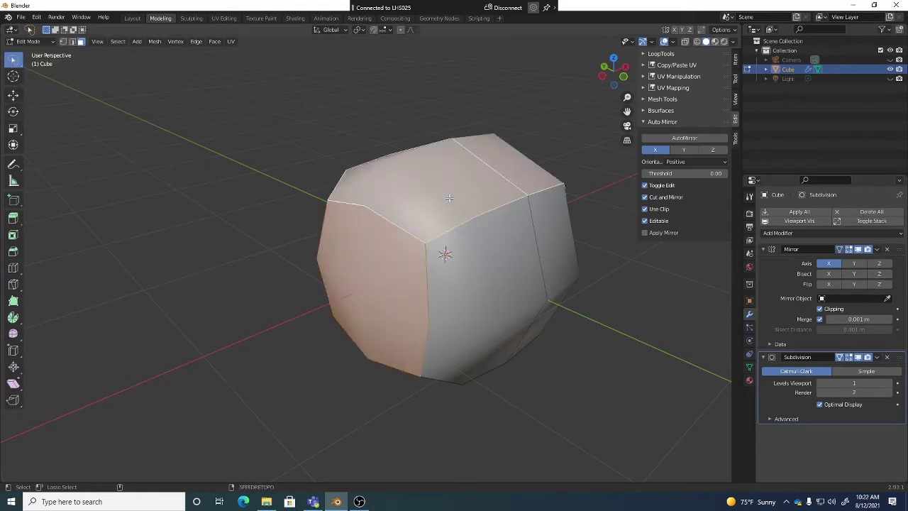
{"action": "key", "text": "a"}
{"action": "middle_click_drag", "start_coordinate": [488, 283], "coordinate": [492, 241]}
{"action": "left_click", "coordinate": [480, 256], "text": "shift"}
- Select all, then linked faces from the right face, and end with none selected
{"action": "middle_click_drag", "start_coordinate": [428, 256], "coordinate": [369, 310]}
{"action": "key", "text": "a"}
{"action": "key", "text": "alt+a"}
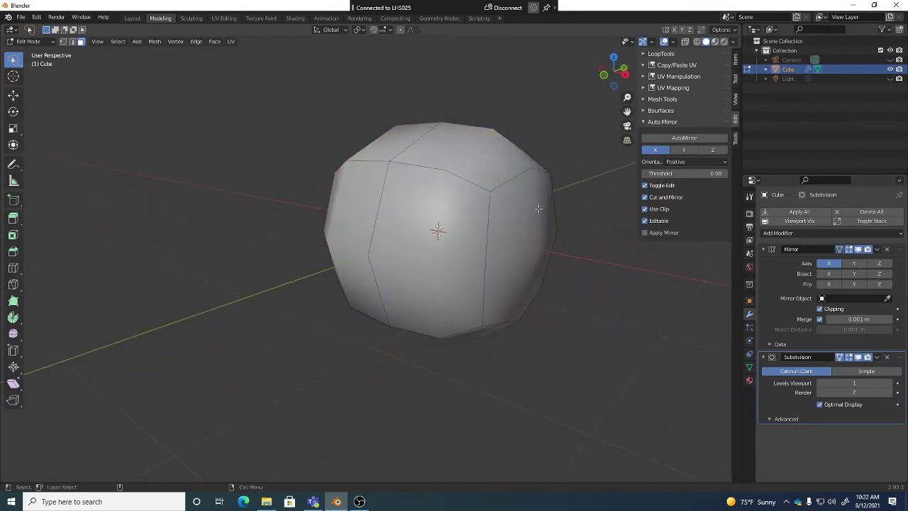
{"action": "left_click", "coordinate": [540, 228]}
{"action": "key", "text": "ctrl+l"}
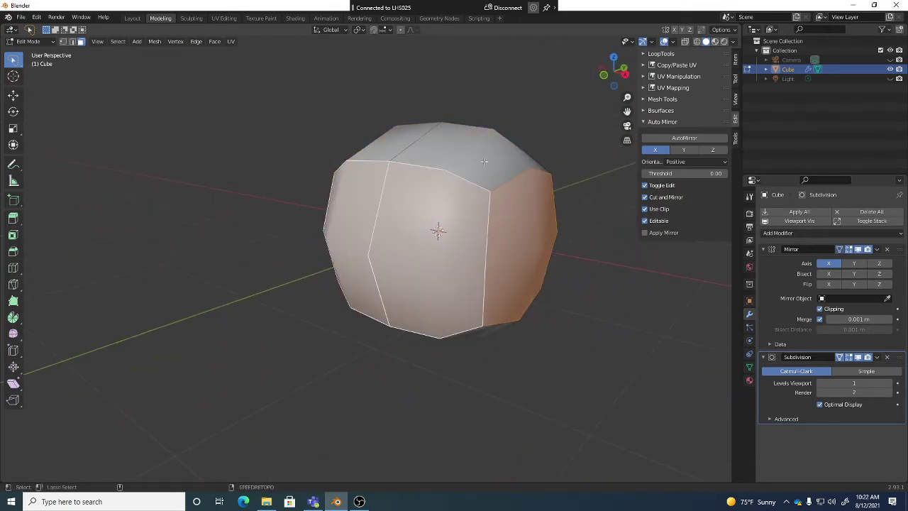
{"action": "left_click", "coordinate": [490, 171], "text": "shift"}
{"action": "middle_click_drag", "start_coordinate": [596, 286], "coordinate": [547, 308]}
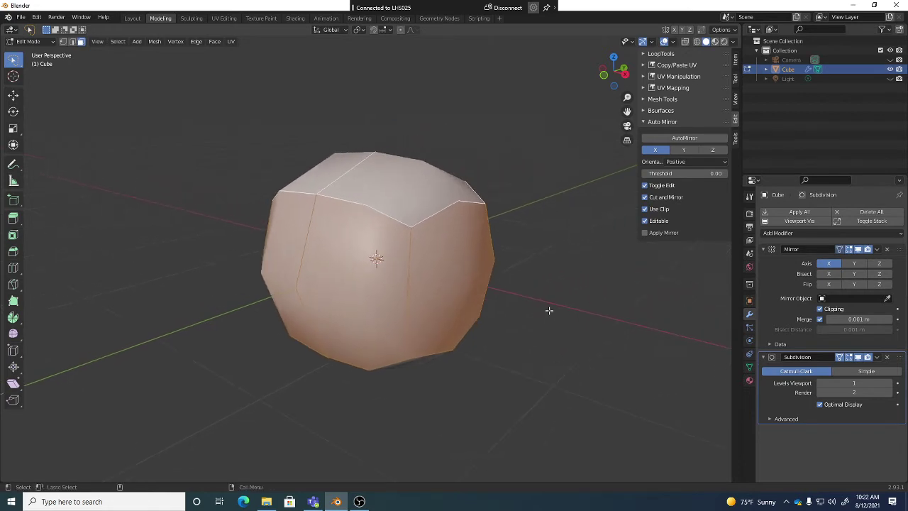
{"action": "key", "text": "alt+a"}
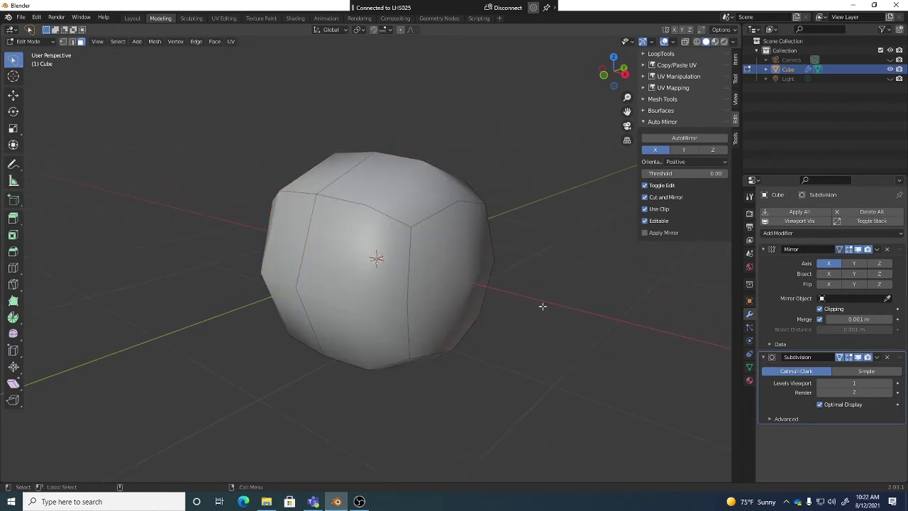
- Choose Select Circle from the toolbar flyout and test it on the right face
{"action": "left_click", "coordinate": [12, 64]}
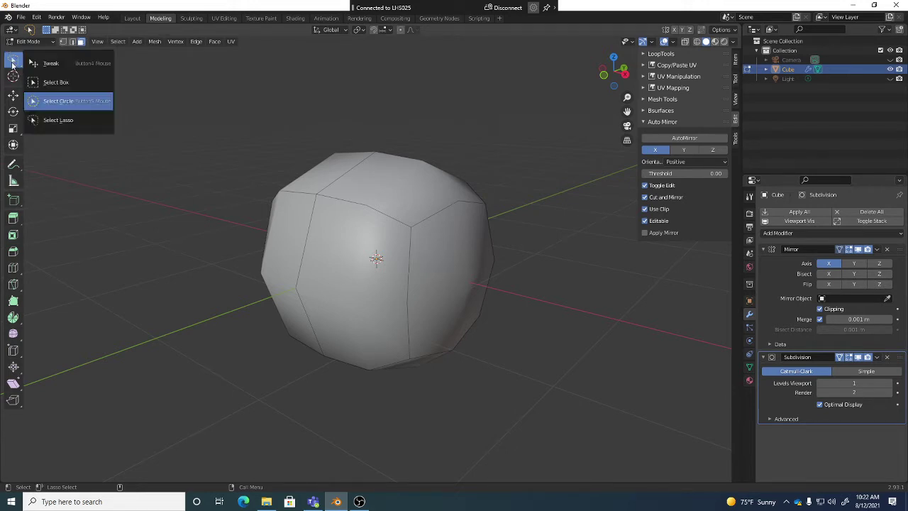
{"action": "left_click", "coordinate": [65, 101]}
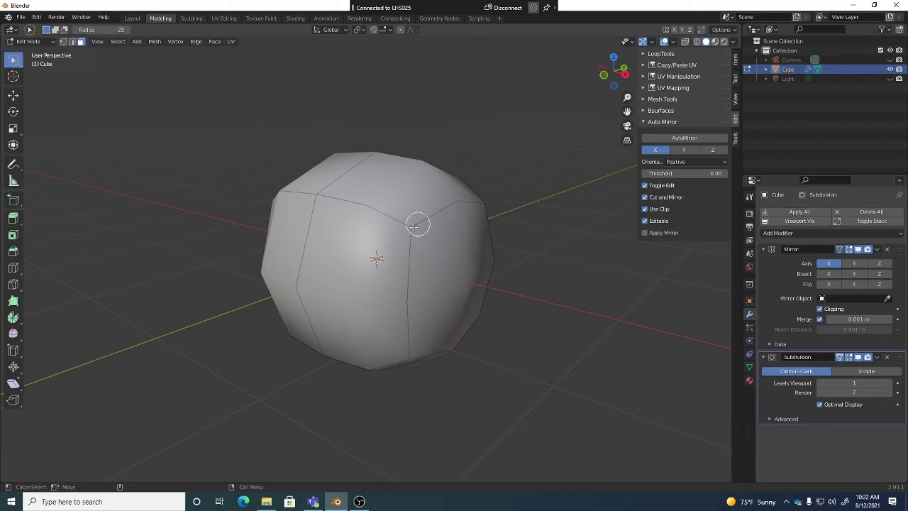
{"action": "left_click", "coordinate": [459, 238]}
{"action": "middle_click_drag", "start_coordinate": [559, 255], "coordinate": [557, 250]}
{"action": "left_click", "coordinate": [558, 250]}
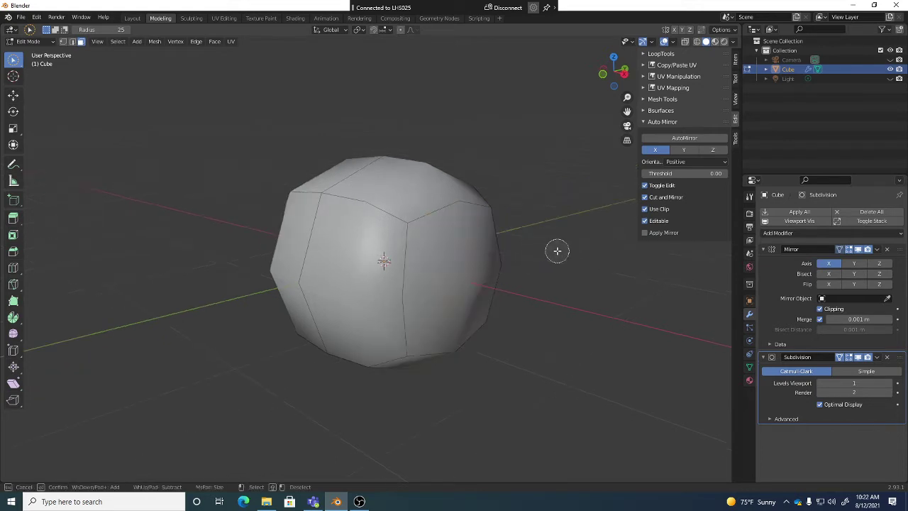
- Paint-select the front faces, clear them, then paint the side and bottom faces
{"action": "mouse_move", "coordinate": [399, 191]}
{"action": "left_mouse_down"}
{"action": "mouse_move", "coordinate": [388, 259]}
{"action": "mouse_move", "coordinate": [459, 281]}
{"action": "mouse_move", "coordinate": [425, 355]}
{"action": "left_mouse_up"}
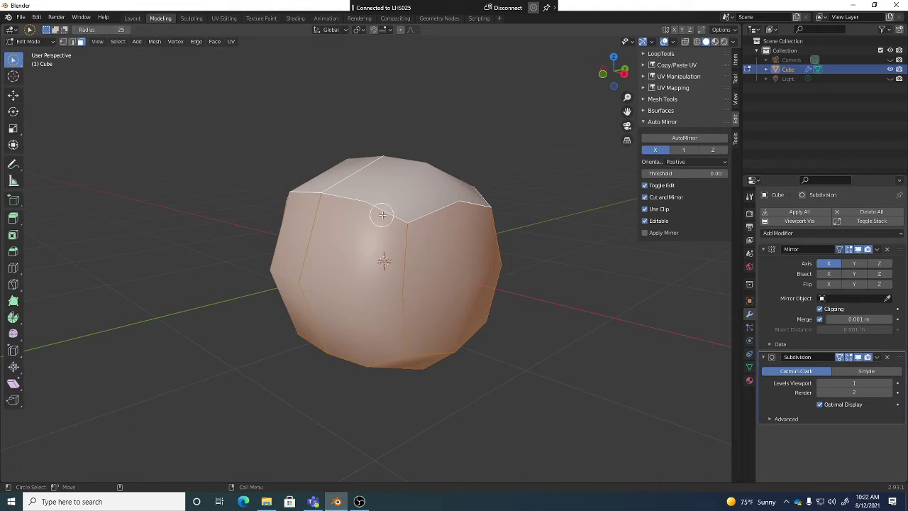
{"action": "left_click", "coordinate": [568, 256]}
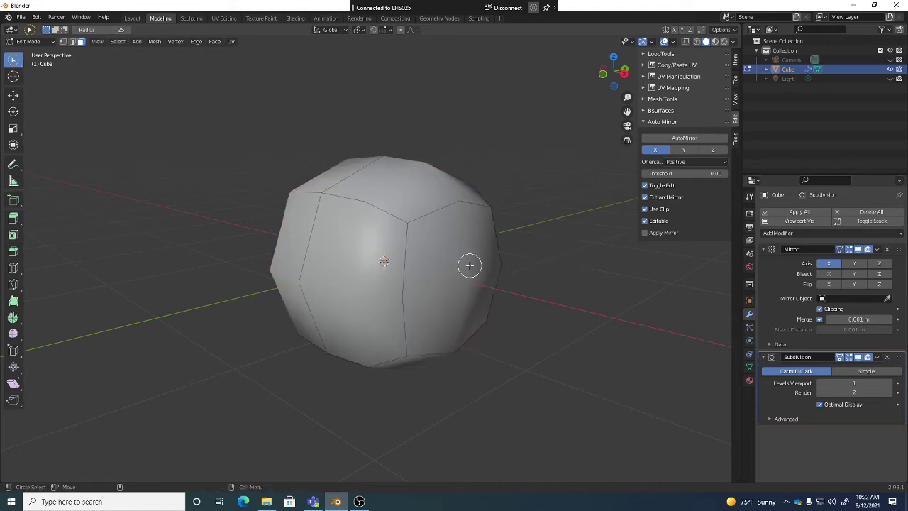
{"action": "mouse_move", "coordinate": [472, 266]}
{"action": "left_mouse_down"}
{"action": "mouse_move", "coordinate": [415, 207]}
{"action": "mouse_move", "coordinate": [367, 238]}
{"action": "mouse_move", "coordinate": [385, 334]}
{"action": "mouse_move", "coordinate": [410, 350]}
{"action": "left_mouse_up"}
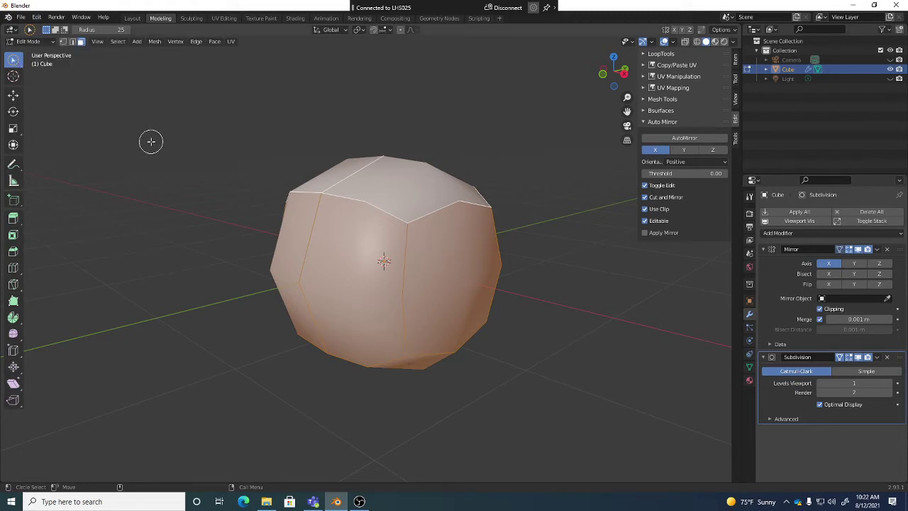
- Try box, circle and lasso selection on the cube's right-side faces
{"action": "key", "text": "w"}
{"action": "key", "text": "w"}
{"action": "key", "text": "w"}
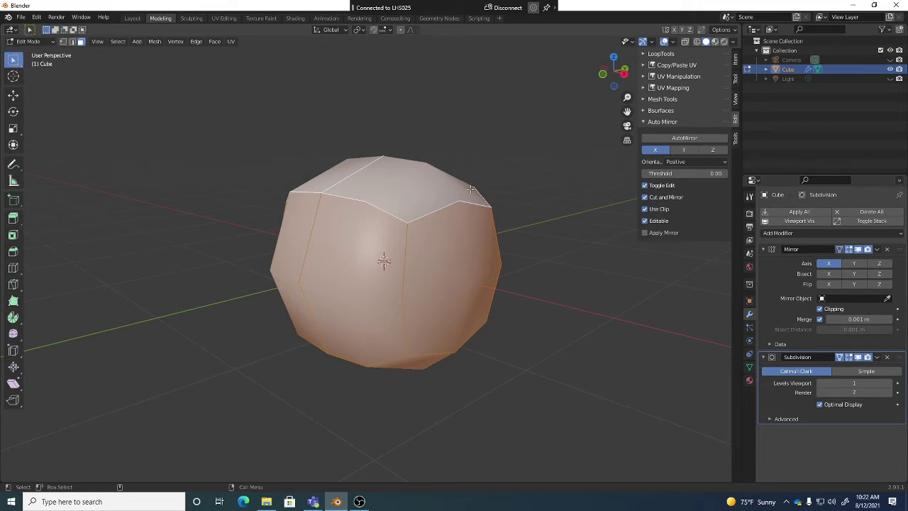
{"action": "left_click_drag", "start_coordinate": [537, 144], "coordinate": [422, 424]}
{"action": "left_click", "coordinate": [543, 330]}
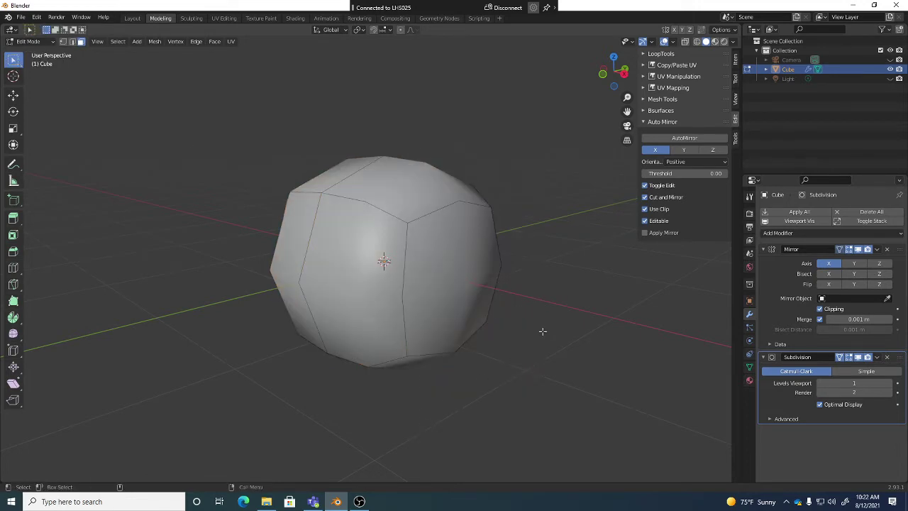
{"action": "key", "text": "w"}
{"action": "key", "text": "a"}
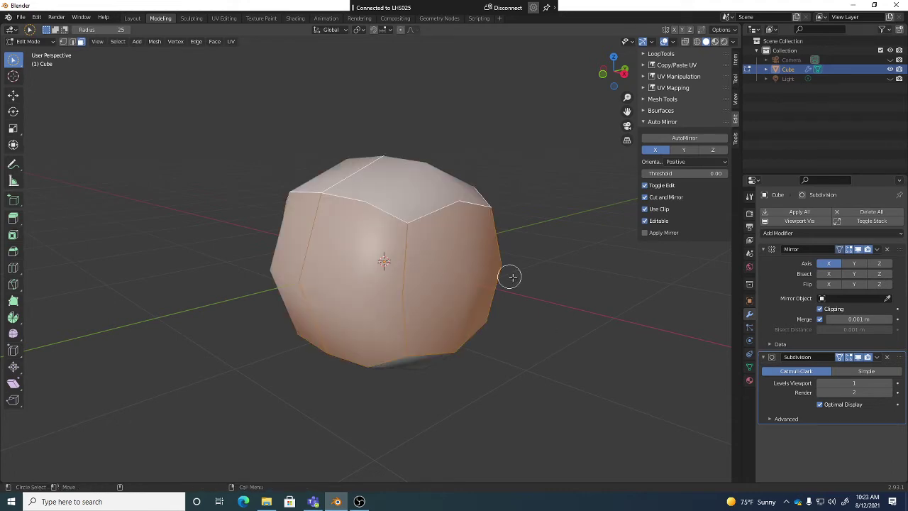
{"action": "key", "text": "w"}
{"action": "mouse_move", "coordinate": [557, 206]}
{"action": "left_mouse_down"}
{"action": "mouse_move", "coordinate": [438, 278]}
{"action": "mouse_move", "coordinate": [568, 343]}
{"action": "left_mouse_up"}
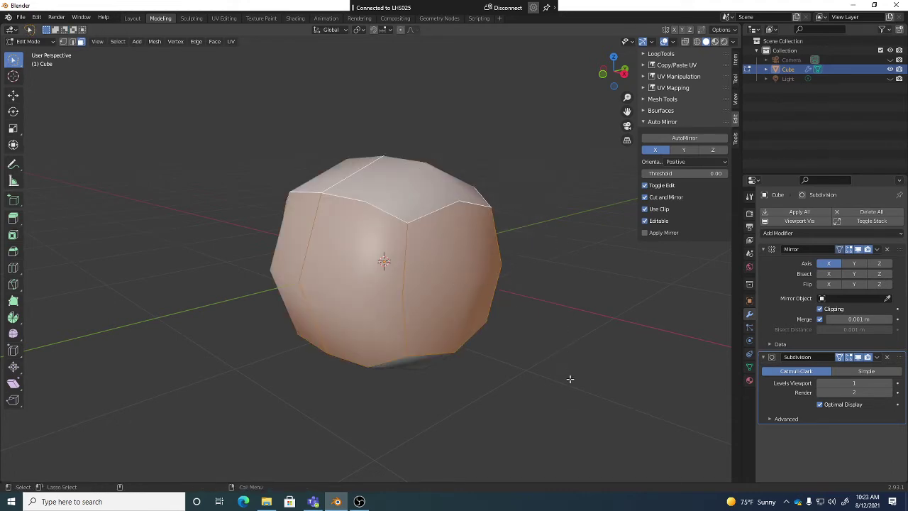
- Deselect all, then select a vertical face loop on the left side and briefly move it
{"action": "key", "text": "w"}
{"action": "key", "text": "alt+a"}
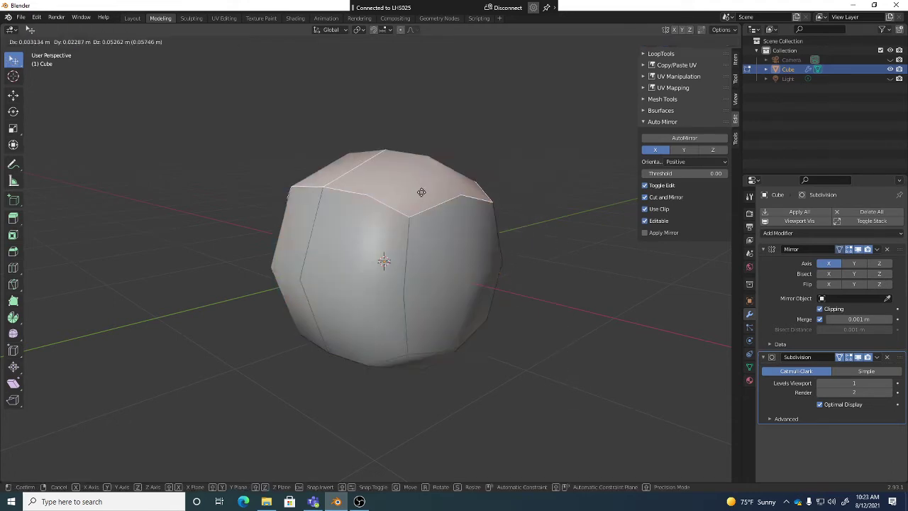
{"action": "left_click", "coordinate": [419, 192], "text": "alt"}
{"action": "left_click", "coordinate": [343, 267], "text": "alt"}
{"action": "middle_click_drag", "start_coordinate": [415, 301], "coordinate": [345, 302]}
{"action": "key", "text": "g"}
{"action": "left_click", "coordinate": [331, 264]}
{"action": "middle_click_drag", "start_coordinate": [331, 263], "coordinate": [458, 293]}
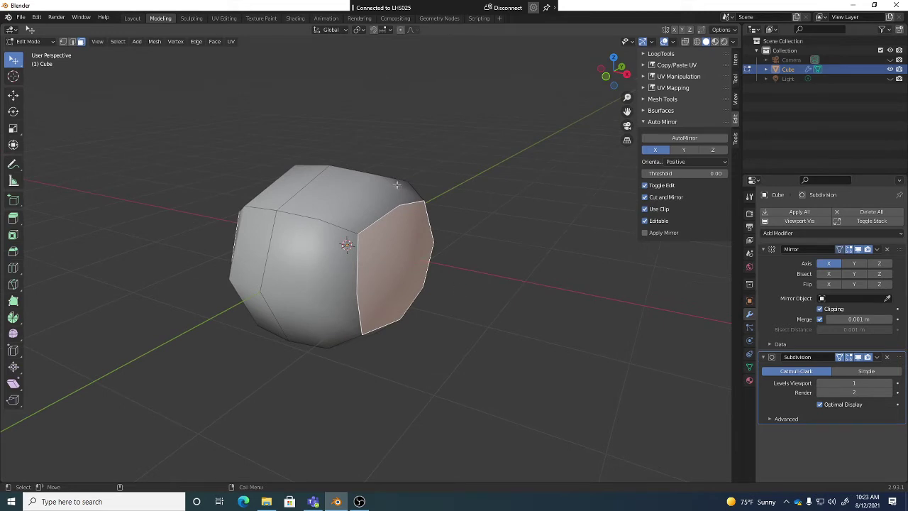
{"action": "left_click", "coordinate": [119, 41]}
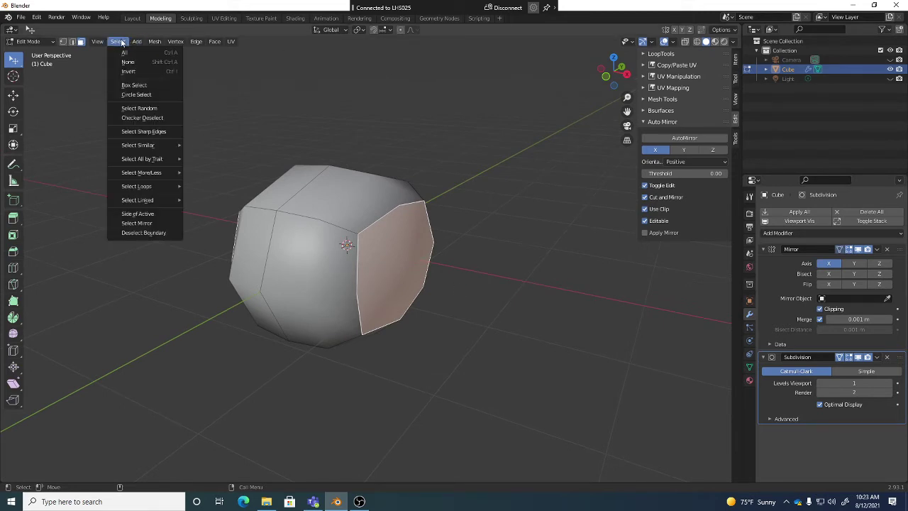
{"action": "mouse_move", "coordinate": [156, 173]}
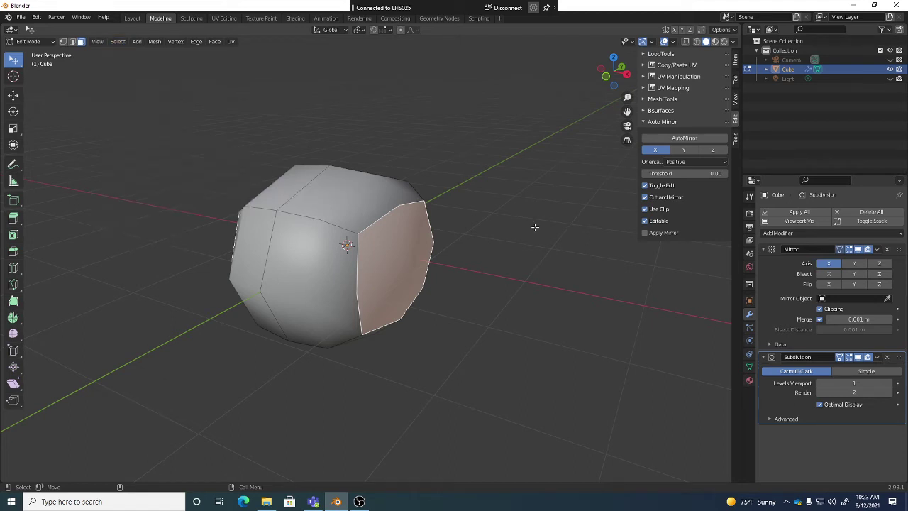
{"action": "key", "text": "ctrl+KP_Add"}
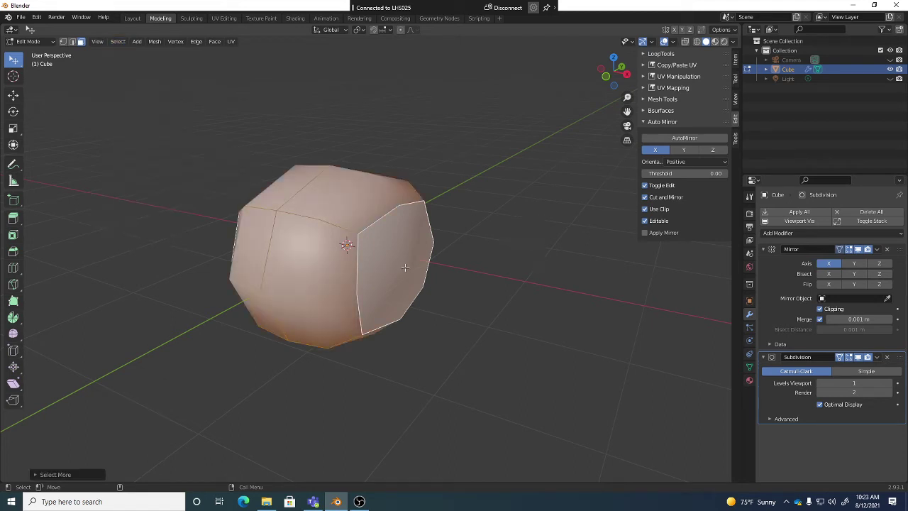
{"action": "middle_click_drag", "start_coordinate": [374, 238], "coordinate": [364, 213]}
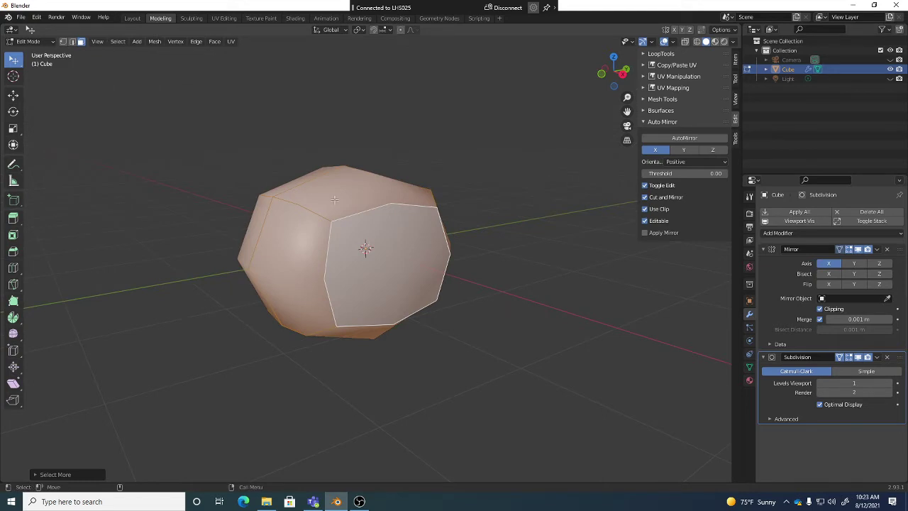
{"action": "middle_click_drag", "start_coordinate": [362, 340], "coordinate": [388, 222]}
{"action": "middle_click_drag", "start_coordinate": [368, 272], "coordinate": [468, 281]}
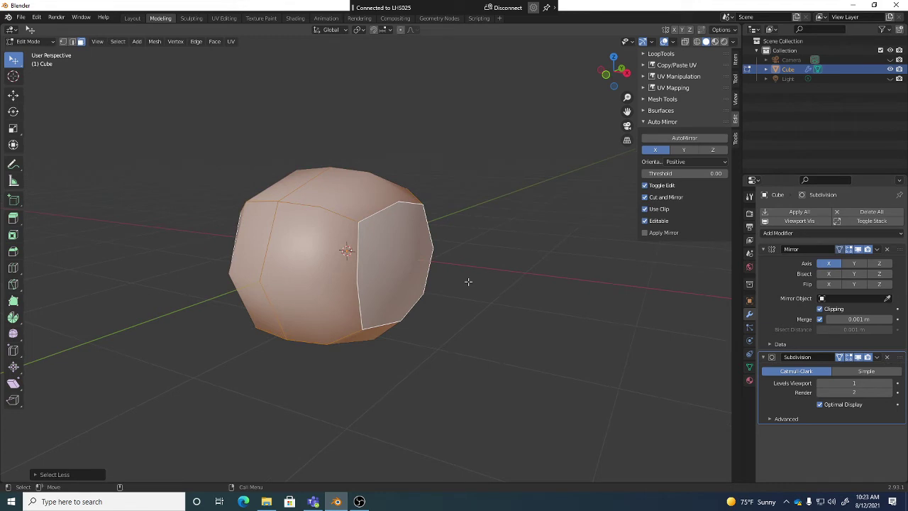
{"action": "left_click", "coordinate": [468, 281]}
{"action": "left_click", "coordinate": [413, 260]}
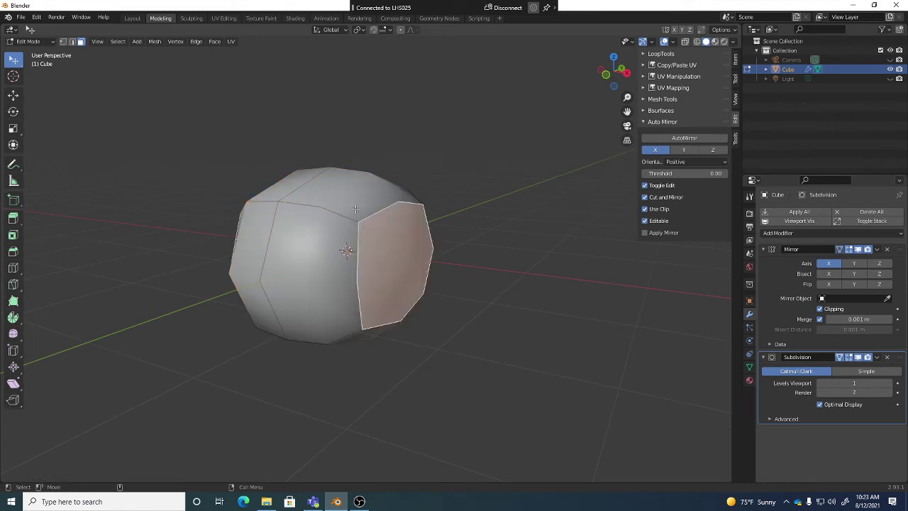
{"action": "middle_click_drag", "start_coordinate": [429, 308], "coordinate": [482, 287]}
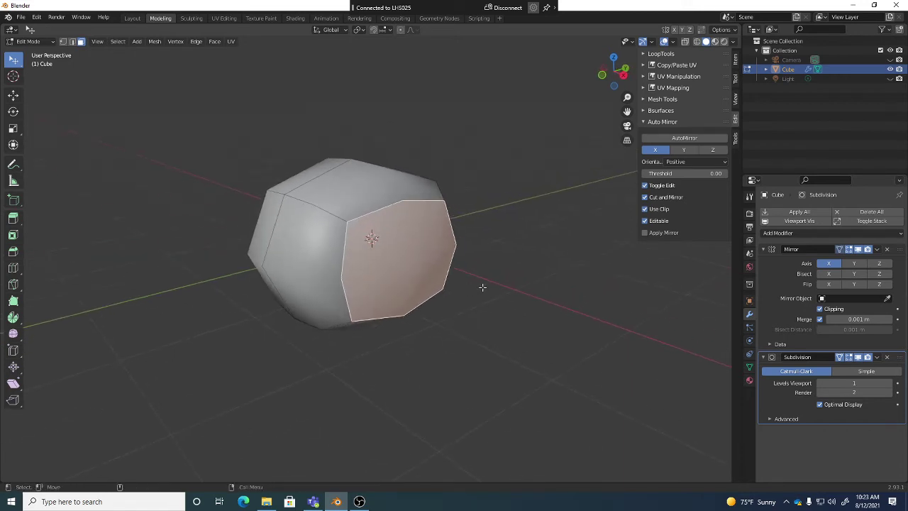
{"action": "left_click", "coordinate": [549, 276]}
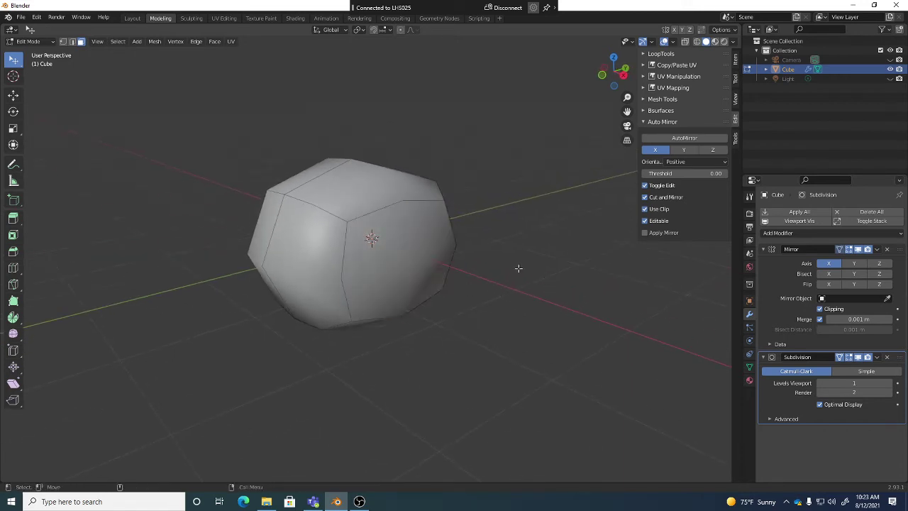
{"action": "left_click", "coordinate": [414, 242]}
{"action": "middle_click_drag", "start_coordinate": [426, 239], "coordinate": [473, 235]}
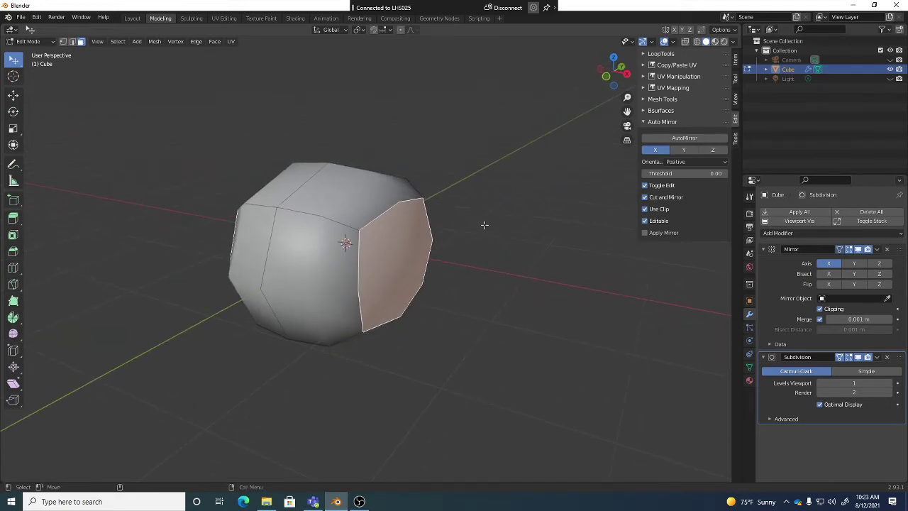
- Change the Delete menu's Faces shortcut to Shift+Delete
{"action": "key", "text": "x"}
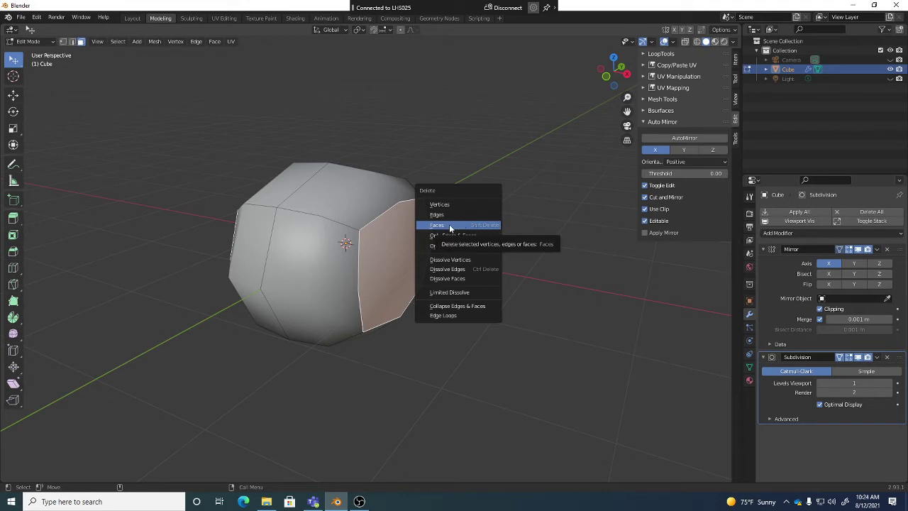
{"action": "right_click", "coordinate": [449, 226]}
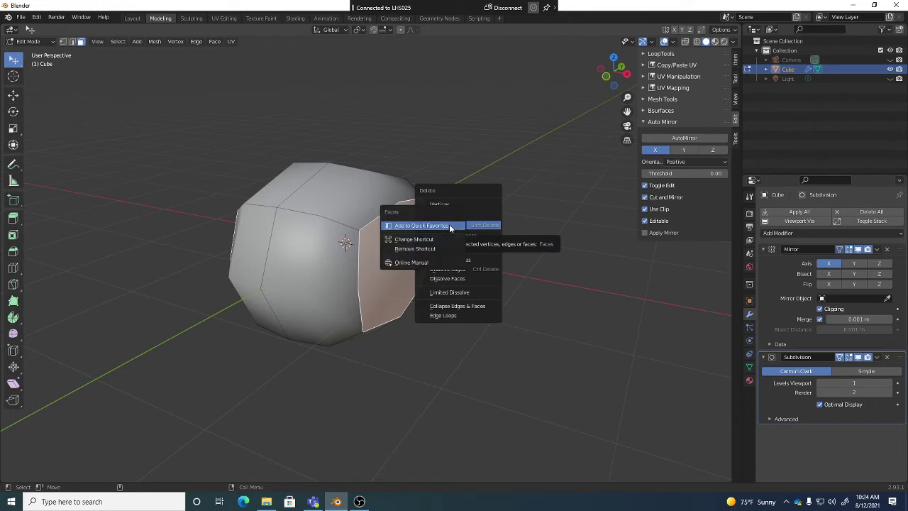
{"action": "left_click", "coordinate": [418, 241]}
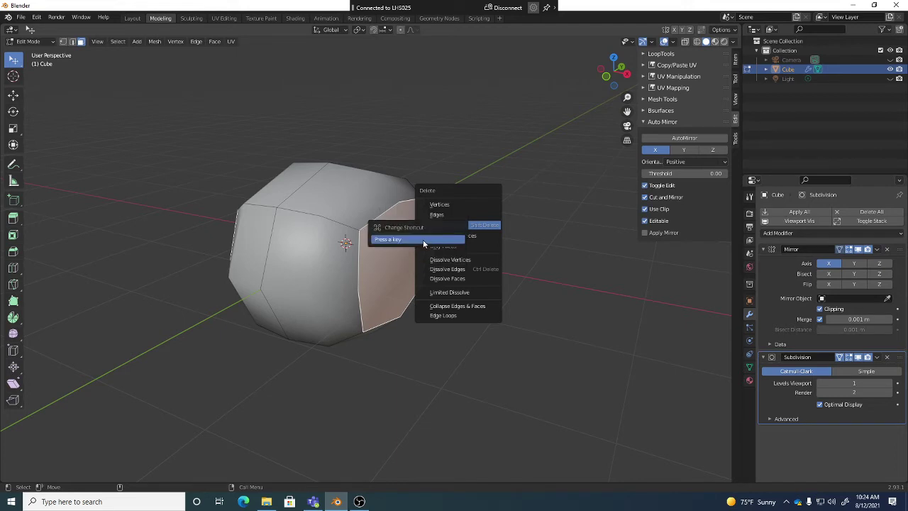
{"action": "key", "text": "shift+Delete"}
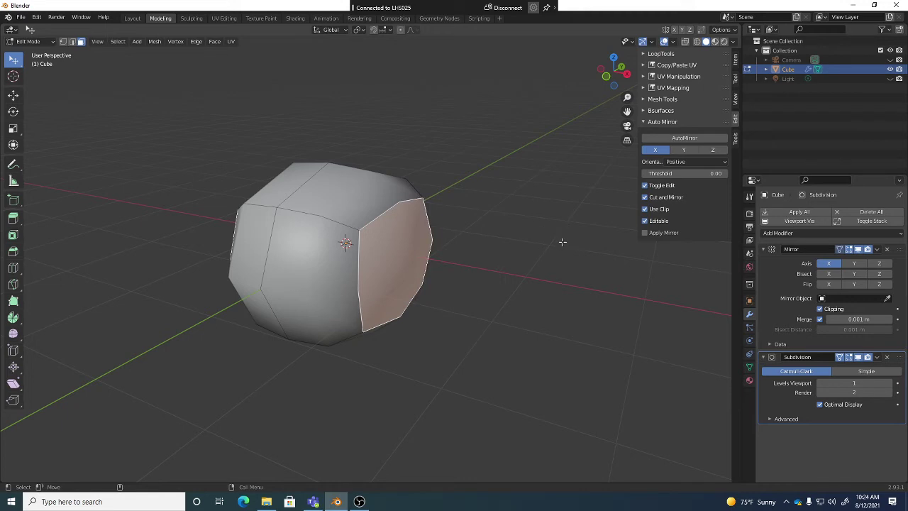
{"action": "left_click", "coordinate": [472, 279]}
{"action": "middle_click_drag", "start_coordinate": [472, 280], "coordinate": [484, 143]}
{"action": "middle_click_drag", "start_coordinate": [407, 285], "coordinate": [434, 270]}
{"action": "left_click", "coordinate": [437, 268]}
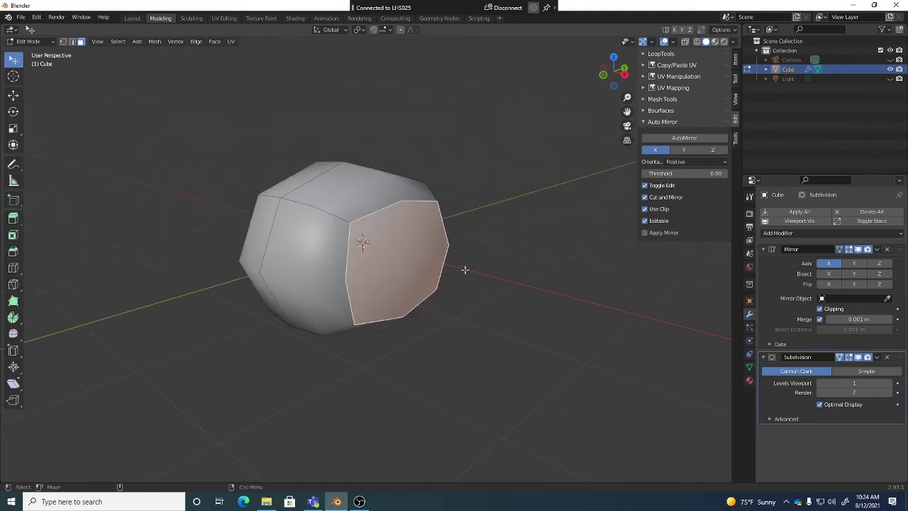
{"action": "key", "text": "x"}
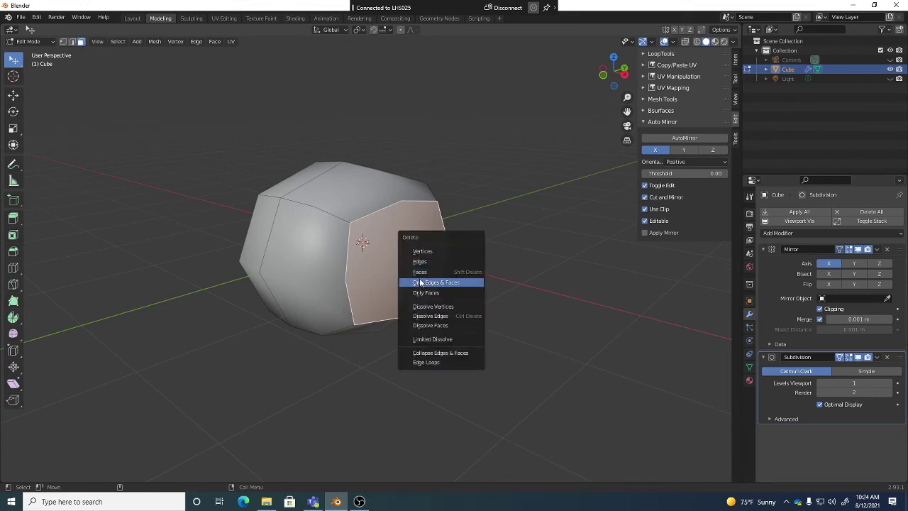
{"action": "left_click", "coordinate": [467, 270]}
{"action": "key", "text": "ctrl+z"}
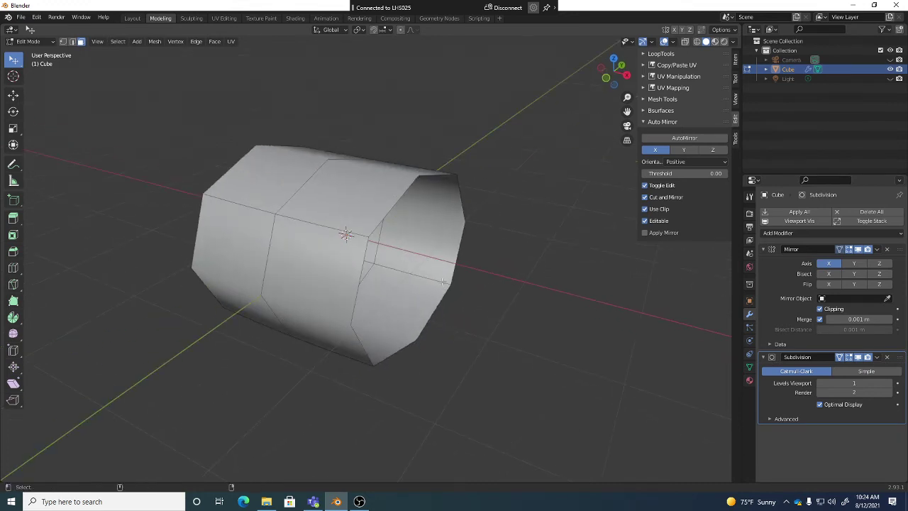
{"action": "key", "text": "ctrl+z"}
{"action": "mouse_move", "coordinate": [520, 293]}
{"action": "middle_mouse_down"}
{"action": "mouse_move", "coordinate": [505, 271]}
{"action": "mouse_move", "coordinate": [521, 271]}
{"action": "mouse_move", "coordinate": [496, 286]}
{"action": "mouse_move", "coordinate": [515, 281]}
{"action": "mouse_move", "coordinate": [520, 304]}
{"action": "mouse_move", "coordinate": [510, 300]}
{"action": "mouse_move", "coordinate": [531, 306]}
{"action": "mouse_move", "coordinate": [509, 280]}
{"action": "middle_mouse_up"}
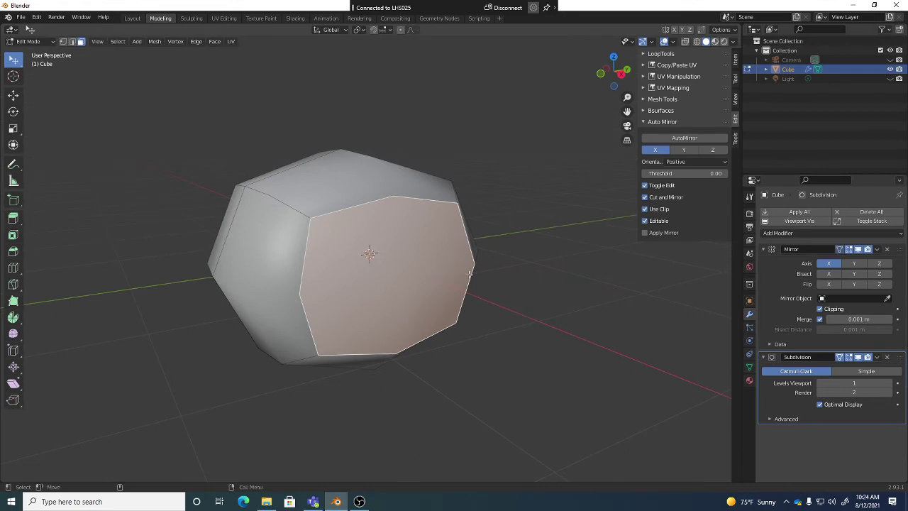
- Assign Shift+Delete to the Delete menu's Faces command via Change and Assign Shortcut
{"action": "key", "text": "x"}
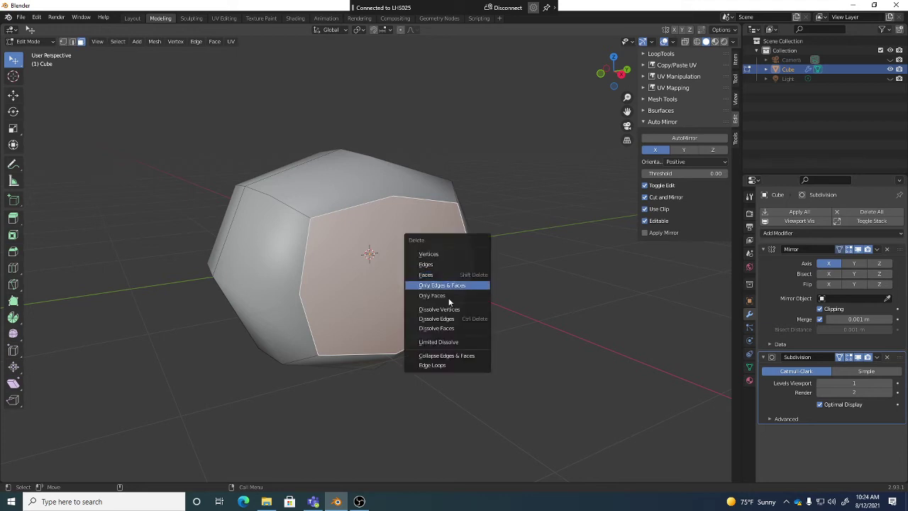
{"action": "right_click", "coordinate": [442, 276]}
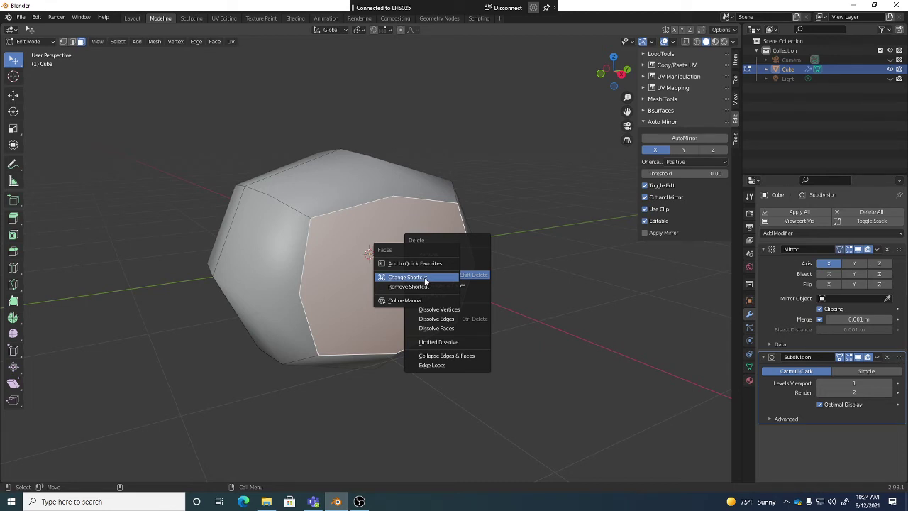
{"action": "left_click", "coordinate": [424, 278]}
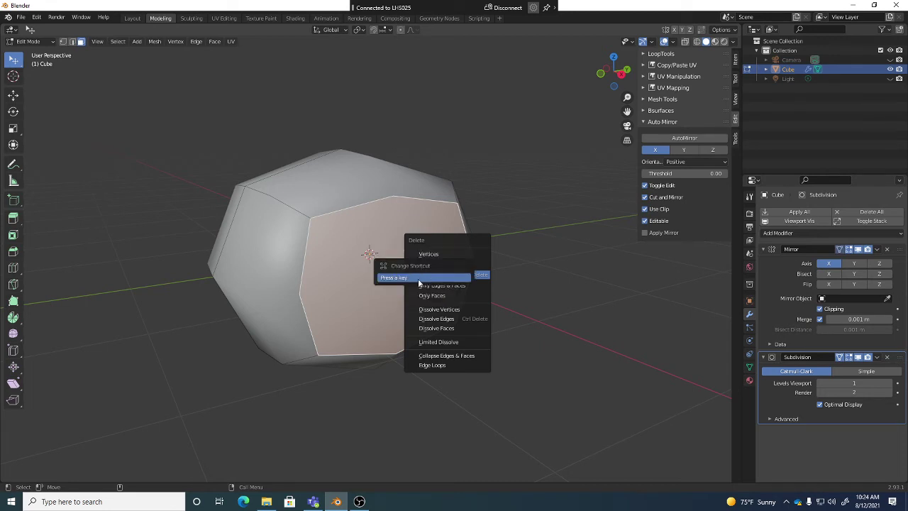
{"action": "key", "text": "shift+Delete"}
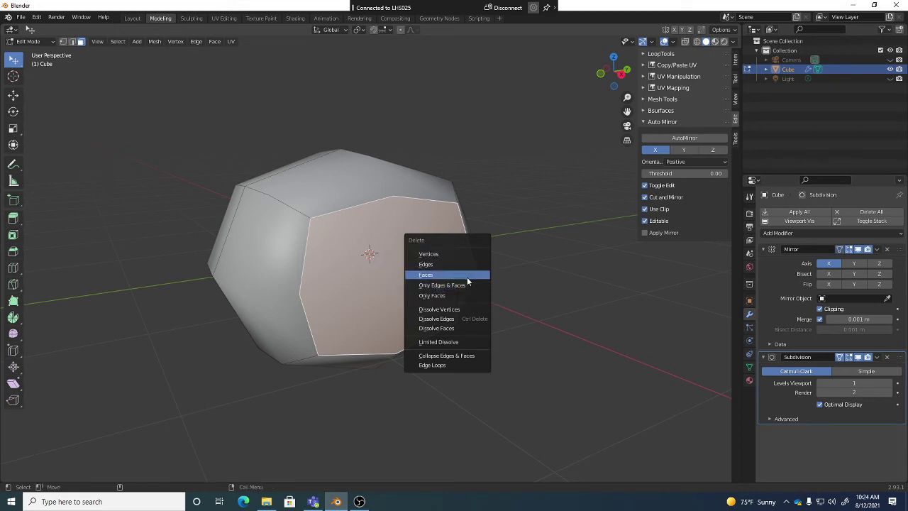
{"action": "right_click", "coordinate": [462, 277]}
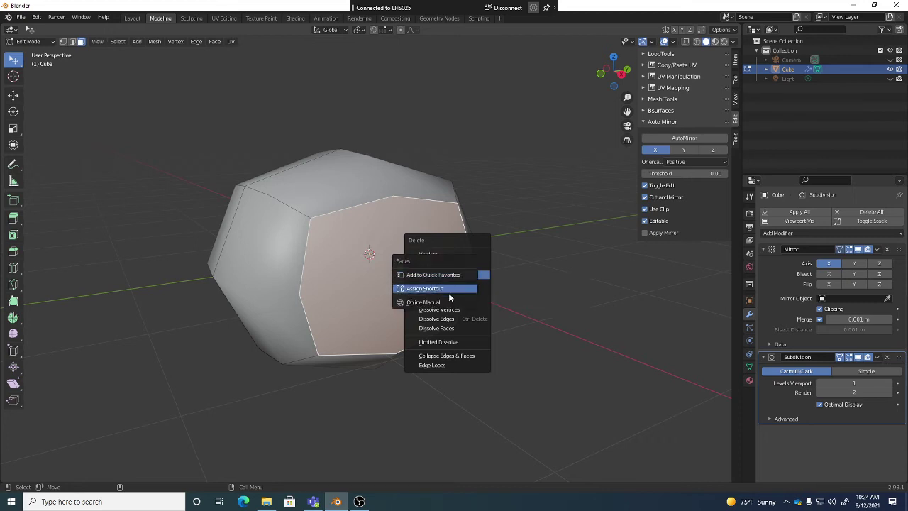
{"action": "left_click", "coordinate": [448, 288]}
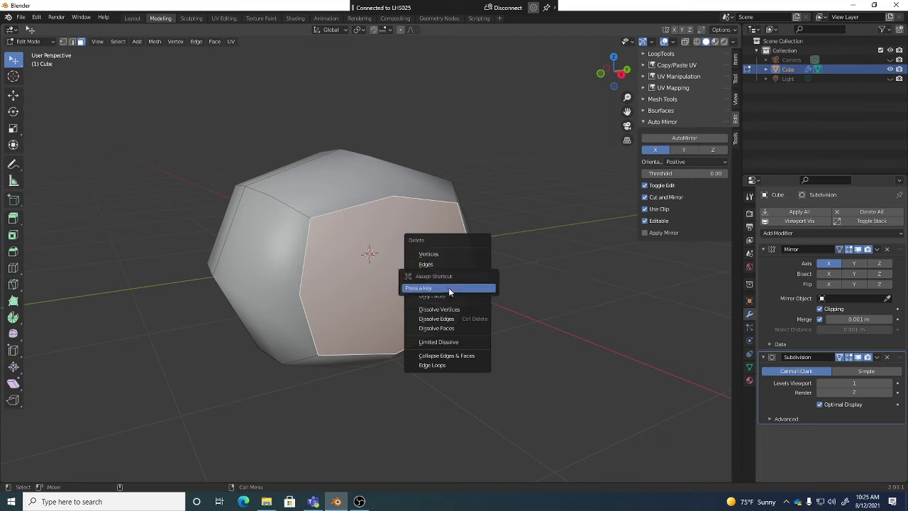
{"action": "key", "text": "shift+Delete"}
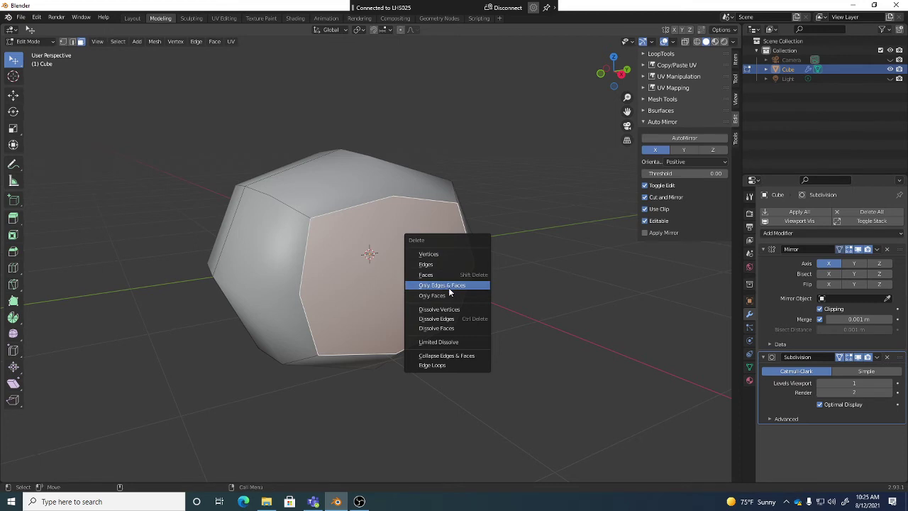
{"action": "middle_click_drag", "start_coordinate": [520, 289], "coordinate": [552, 308]}
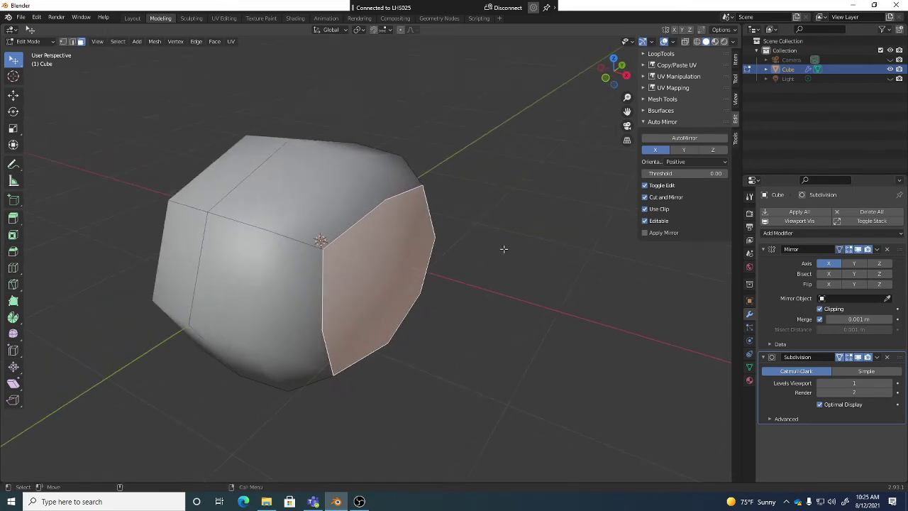
- Browse the Select menu, then pick box selection from the toolbar's selection tools
{"action": "left_click", "coordinate": [122, 43]}
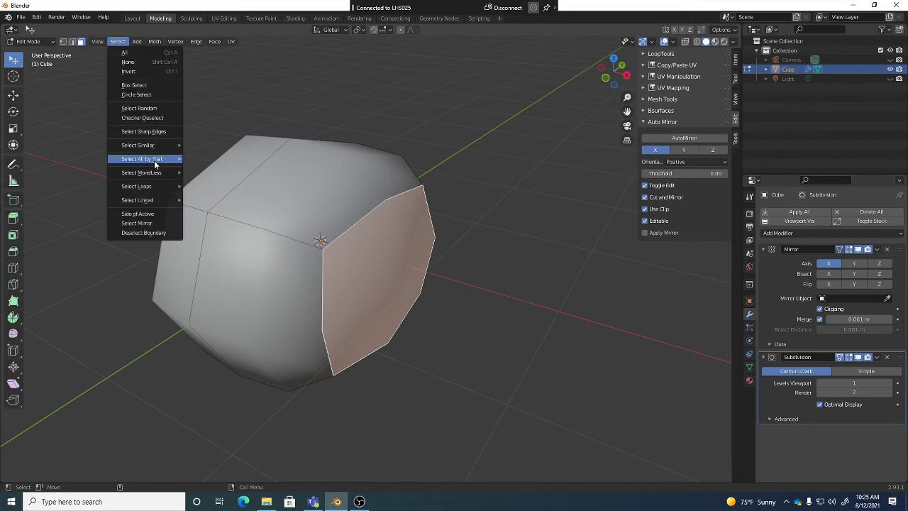
{"action": "mouse_move", "coordinate": [154, 174]}
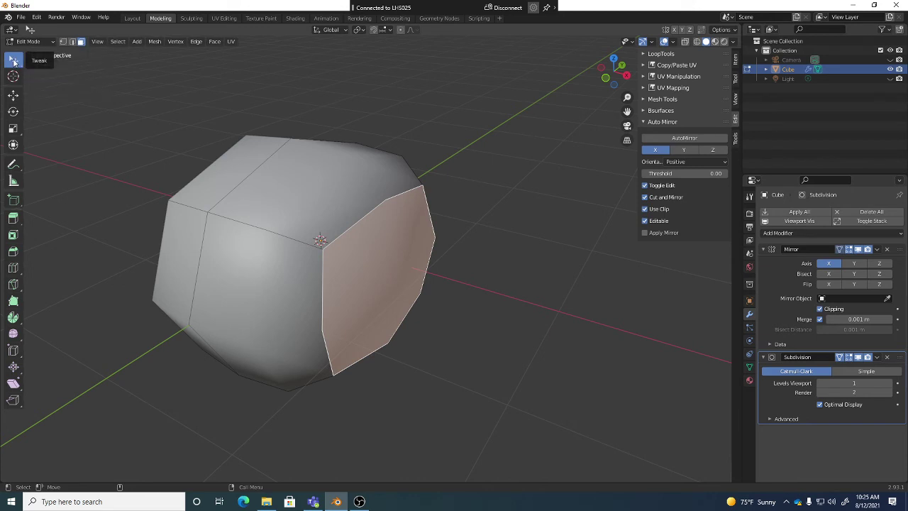
{"action": "left_click_drag", "start_coordinate": [13, 62], "coordinate": [43, 80]}
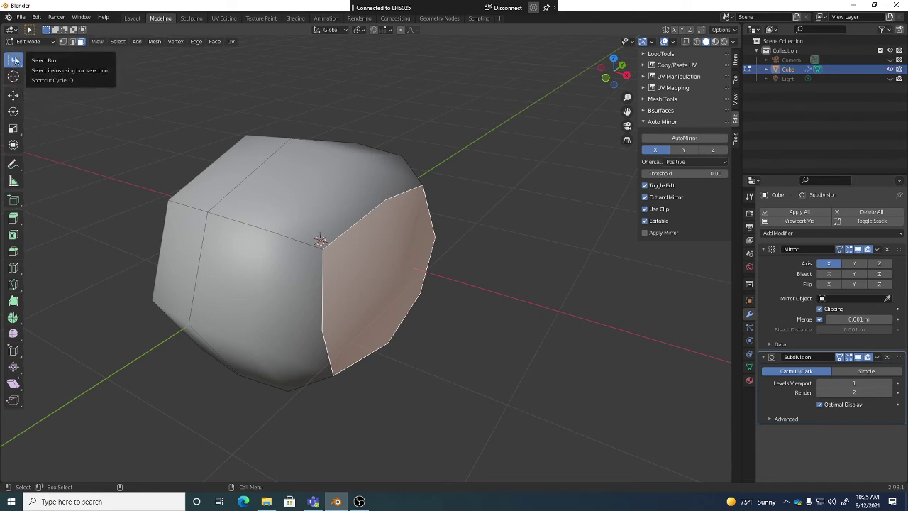
{"action": "left_click", "coordinate": [15, 60]}
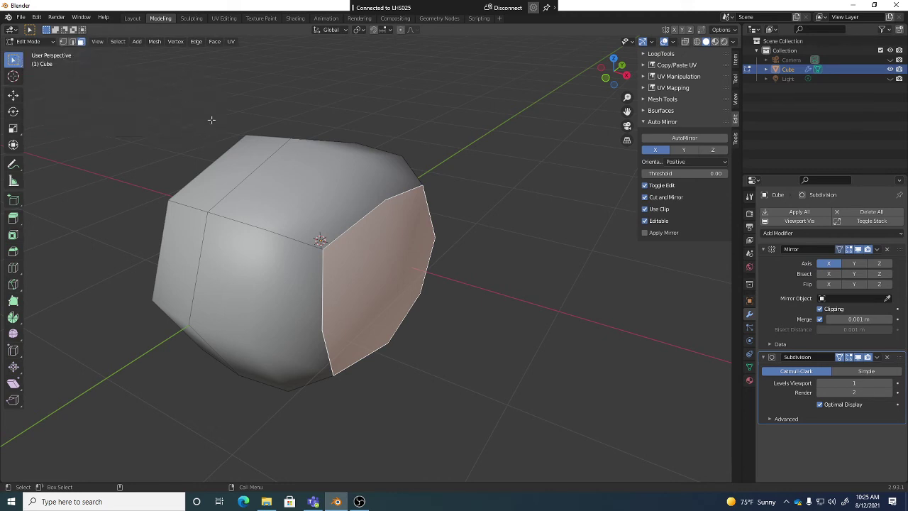
- Circle-select the top, front and right faces with C, then deselect the mesh
{"action": "key", "text": "w"}
{"action": "key", "text": "w"}
{"action": "key", "text": "w"}
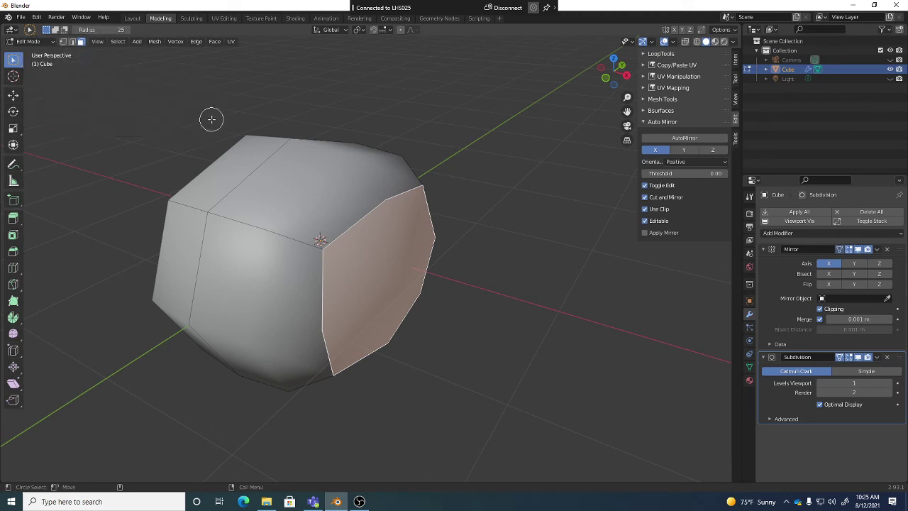
{"action": "key", "text": "w"}
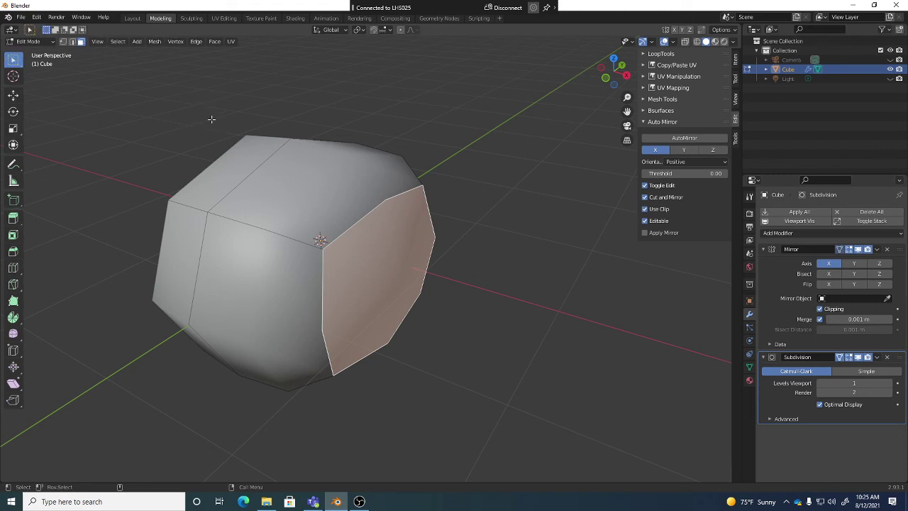
{"action": "key", "text": "c"}
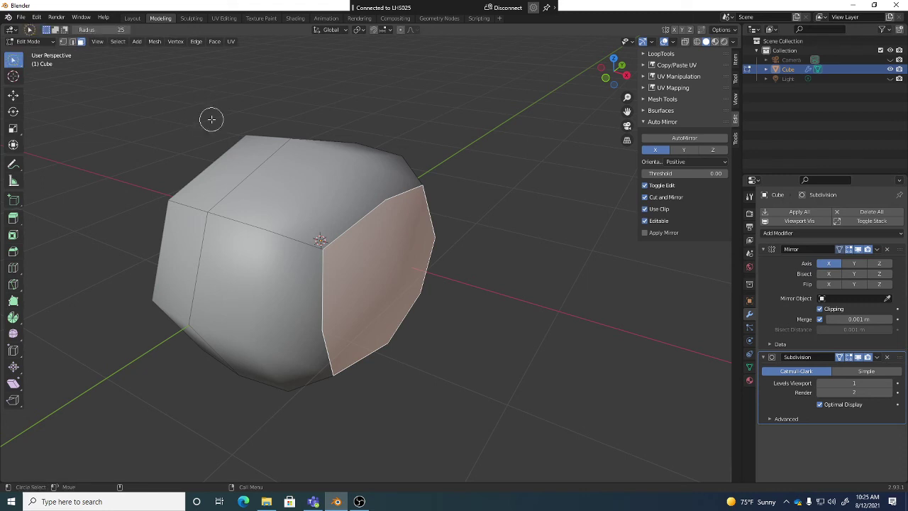
{"action": "left_click", "coordinate": [303, 210]}
{"action": "mouse_move", "coordinate": [303, 209]}
{"action": "left_mouse_down"}
{"action": "mouse_move", "coordinate": [298, 284]}
{"action": "mouse_move", "coordinate": [395, 265]}
{"action": "left_mouse_up"}
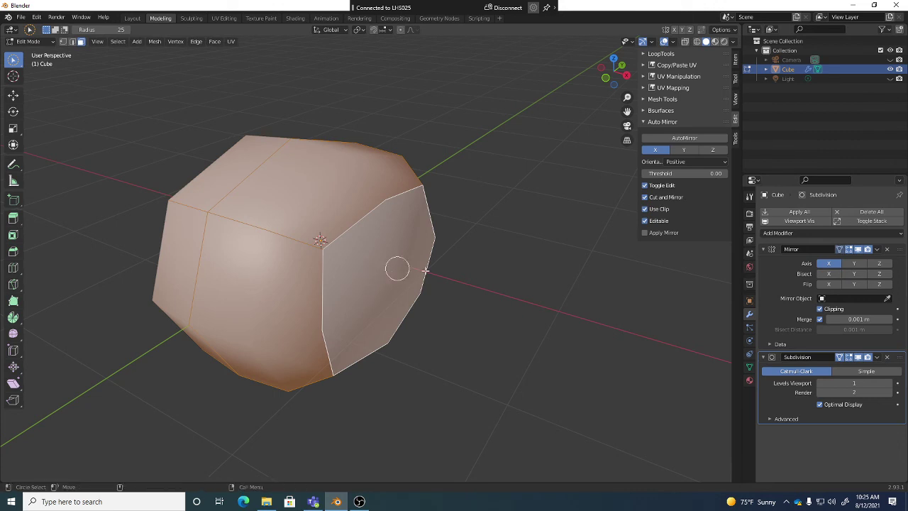
{"action": "key", "text": "Escape"}
{"action": "left_click", "coordinate": [485, 264]}
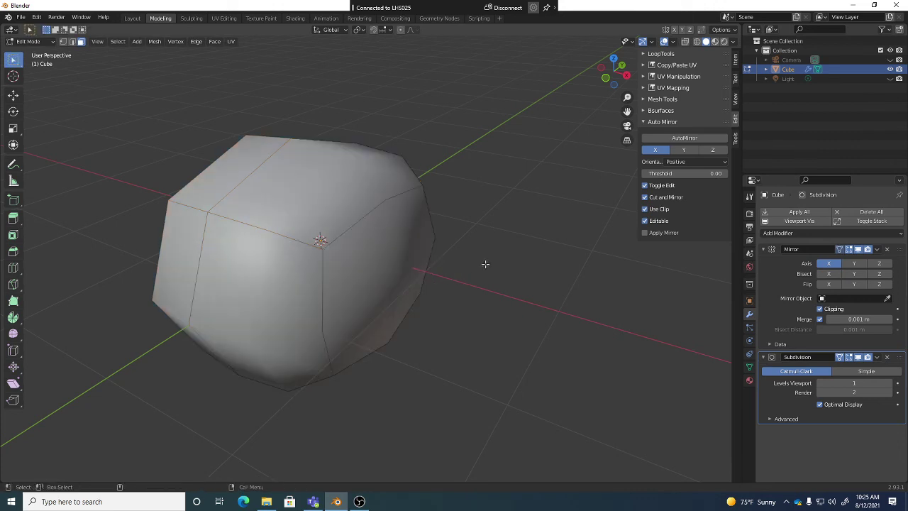
- Click-select the top face and add the right and front faces
{"action": "left_click", "coordinate": [330, 193]}
{"action": "left_click", "coordinate": [381, 256], "text": "shift"}
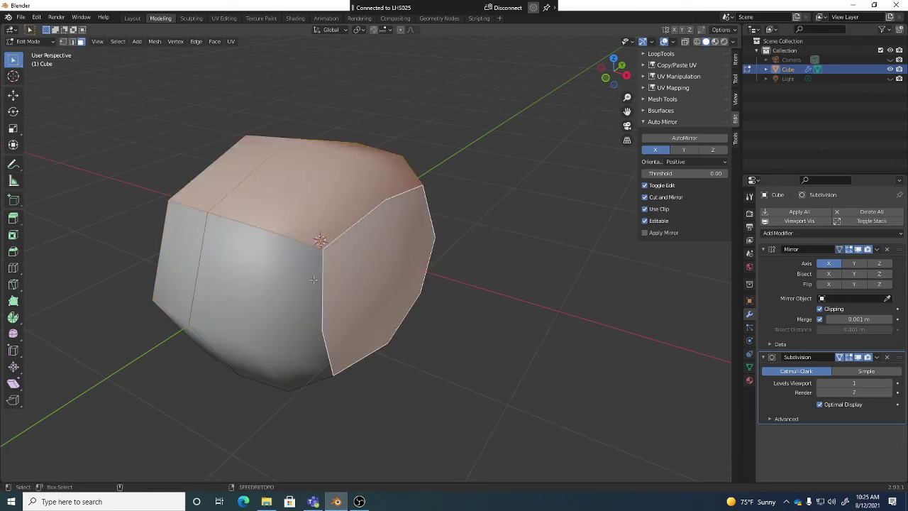
{"action": "left_click", "coordinate": [294, 289], "text": "shift"}
{"action": "left_click_drag", "start_coordinate": [401, 348], "coordinate": [500, 326], "text": "alt"}
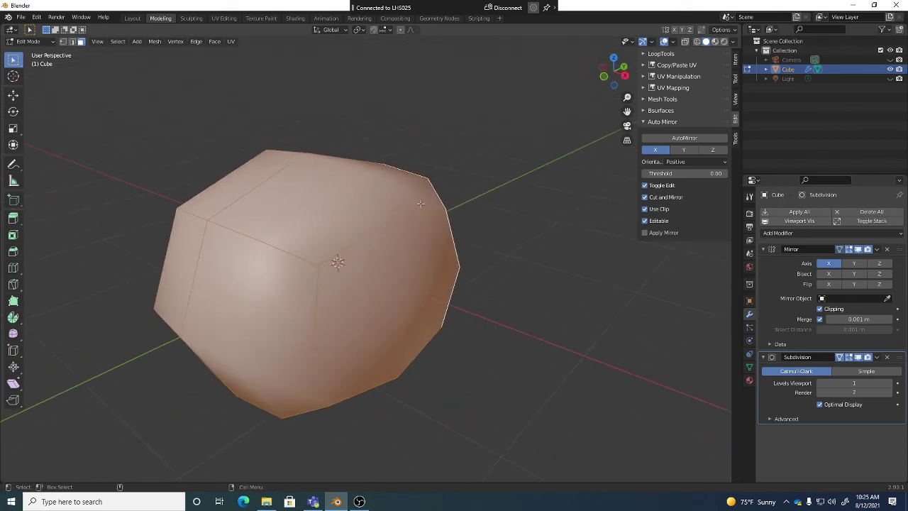
- Toggle the top, right and left faces in and out of the selection, ending with none selected
{"action": "left_click", "coordinate": [394, 265], "text": "shift"}
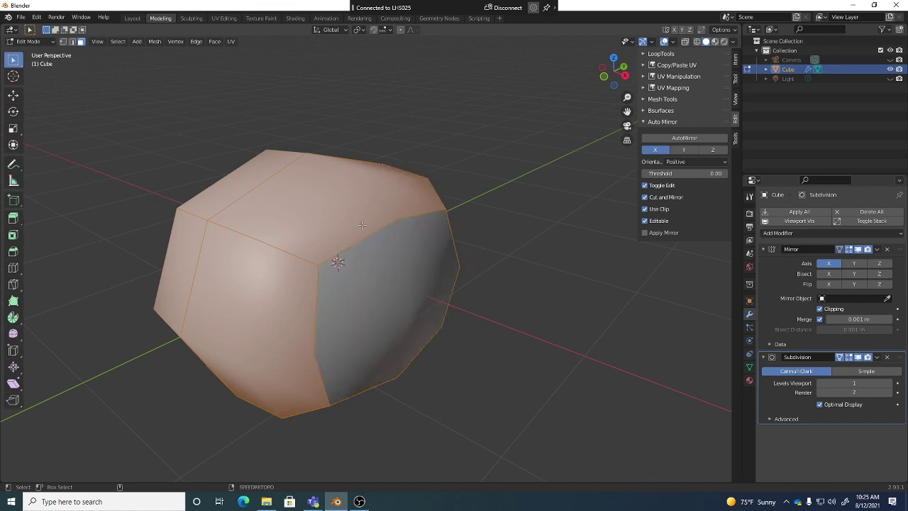
{"action": "left_click", "coordinate": [324, 241], "text": "shift"}
{"action": "left_click", "coordinate": [347, 228], "text": "shift"}
{"action": "left_click", "coordinate": [388, 287], "text": "shift"}
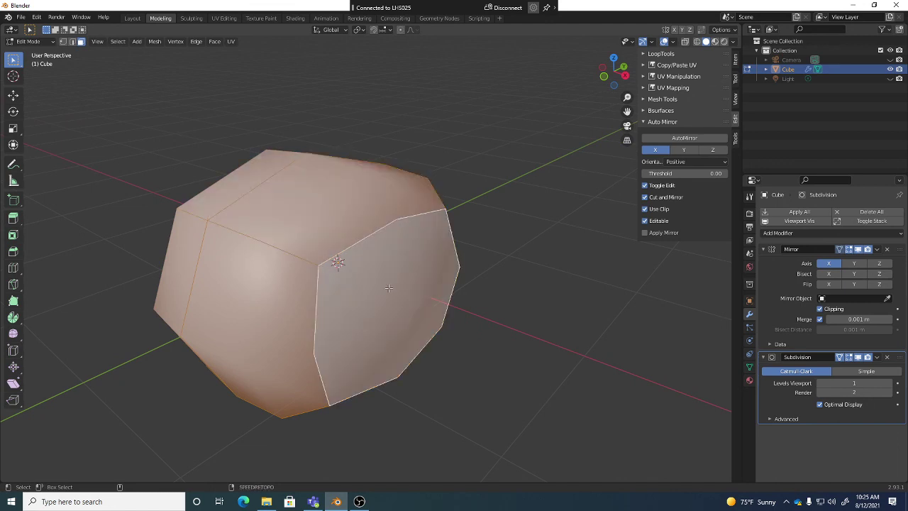
{"action": "left_click", "coordinate": [282, 331], "text": "shift"}
{"action": "left_click", "coordinate": [363, 305], "text": "shift"}
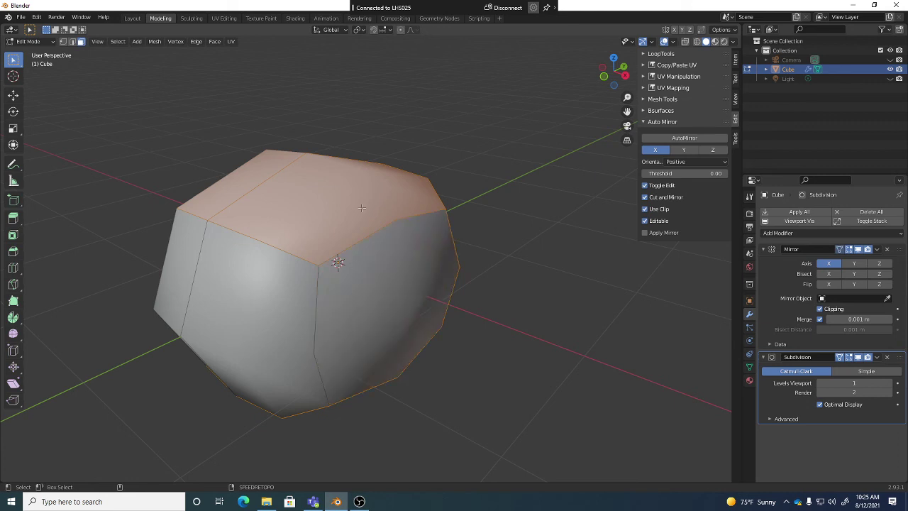
{"action": "left_click", "coordinate": [361, 207], "text": "shift"}
{"action": "left_click", "coordinate": [392, 289], "text": "shift"}
{"action": "left_click", "coordinate": [301, 297], "text": "shift"}
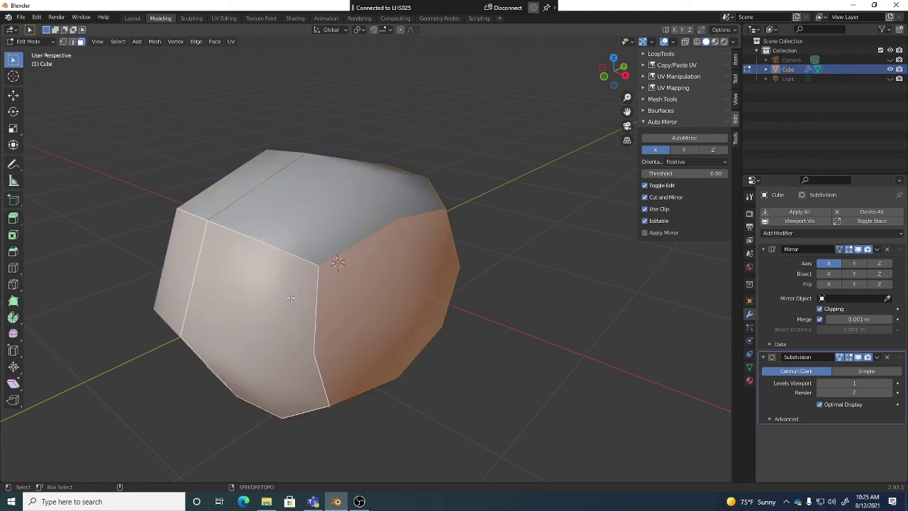
{"action": "left_click", "coordinate": [351, 209], "text": "shift"}
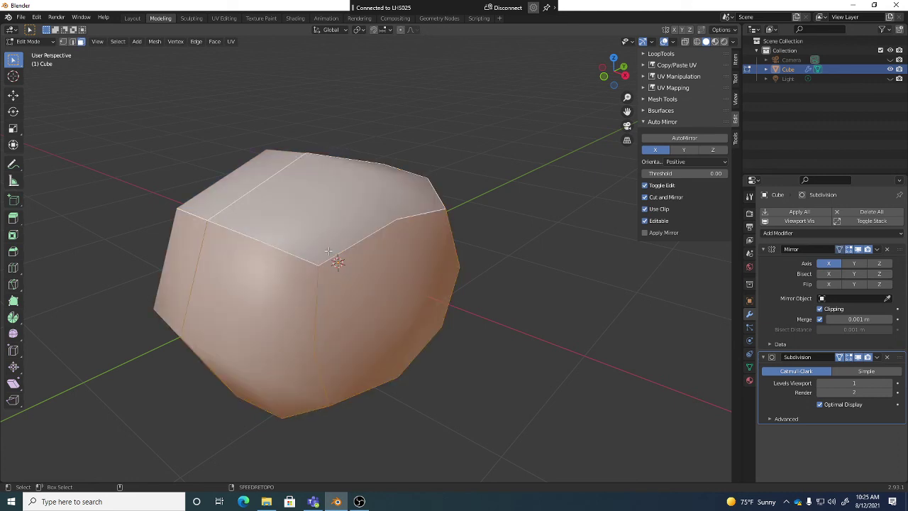
{"action": "left_click", "coordinate": [496, 295]}
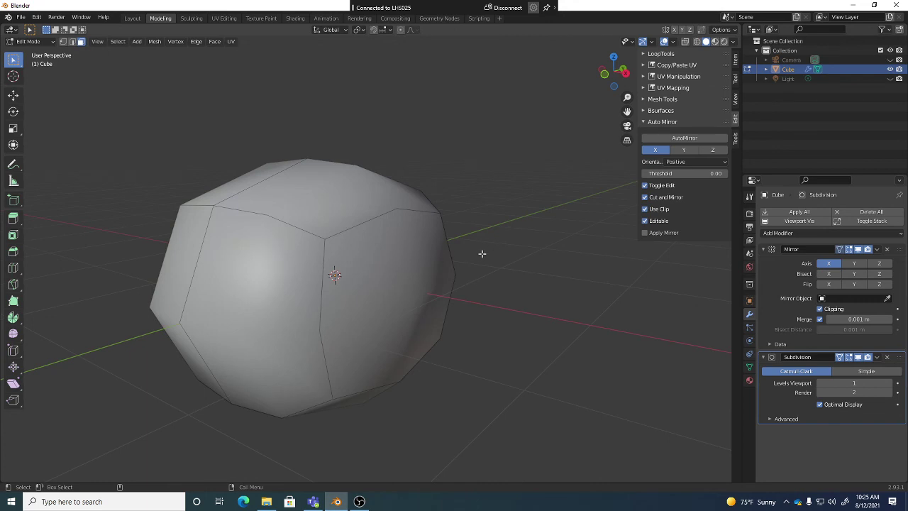
- Bring OBS Studio forward from the taskbar to stop the recording
{"action": "middle_click_drag", "start_coordinate": [467, 259], "coordinate": [449, 242]}
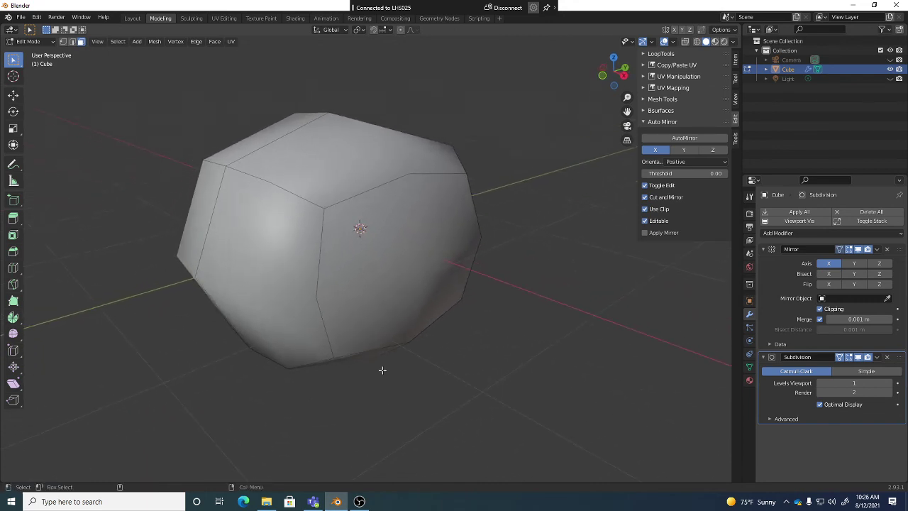
{"action": "left_click", "coordinate": [360, 502]}
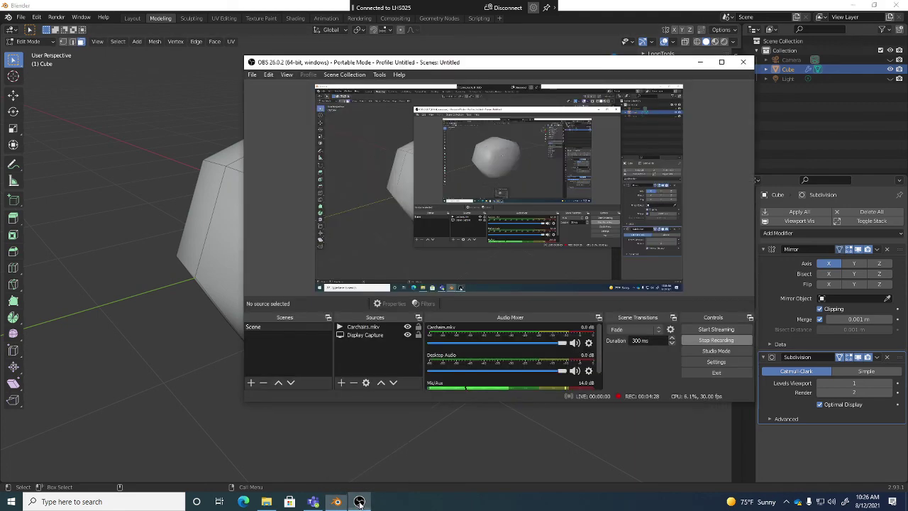